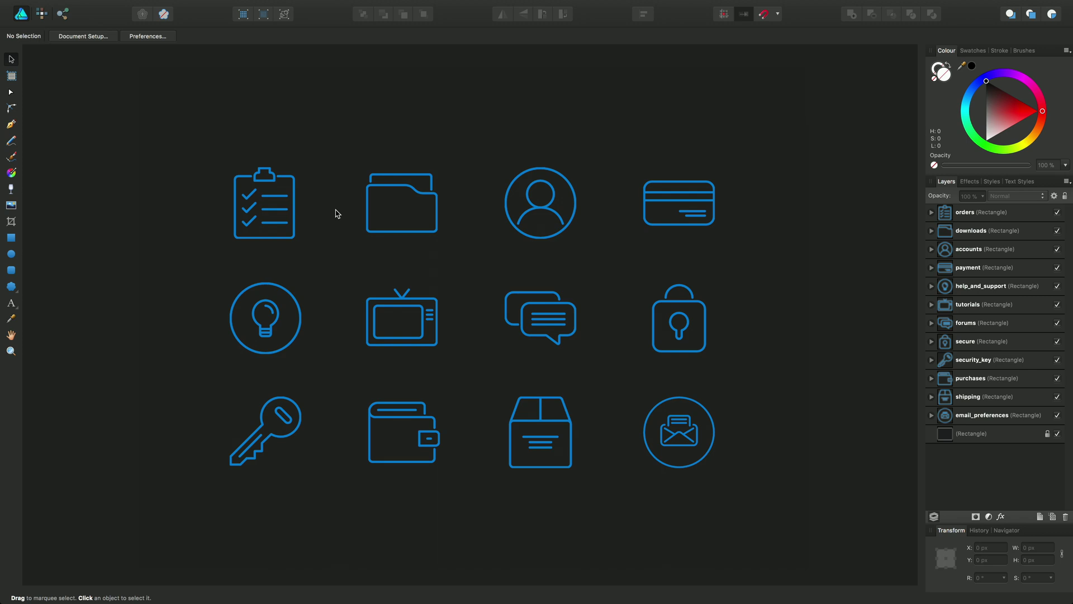
- Switch to the Export Persona and select all twelve 64x64 icon slices, orders through the last
left_click(63, 13)
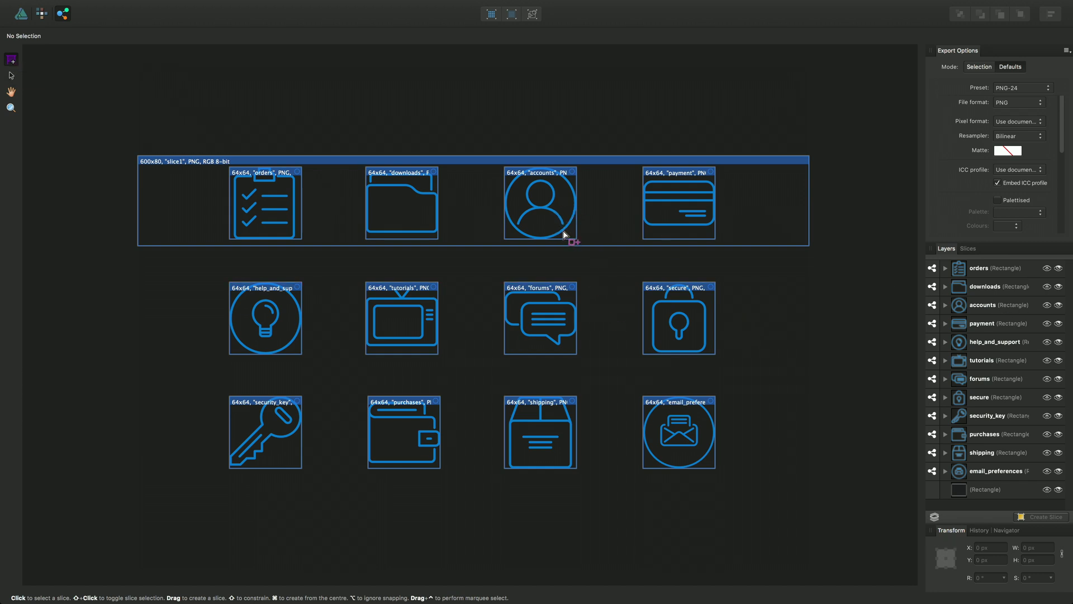
left_click(984, 271)
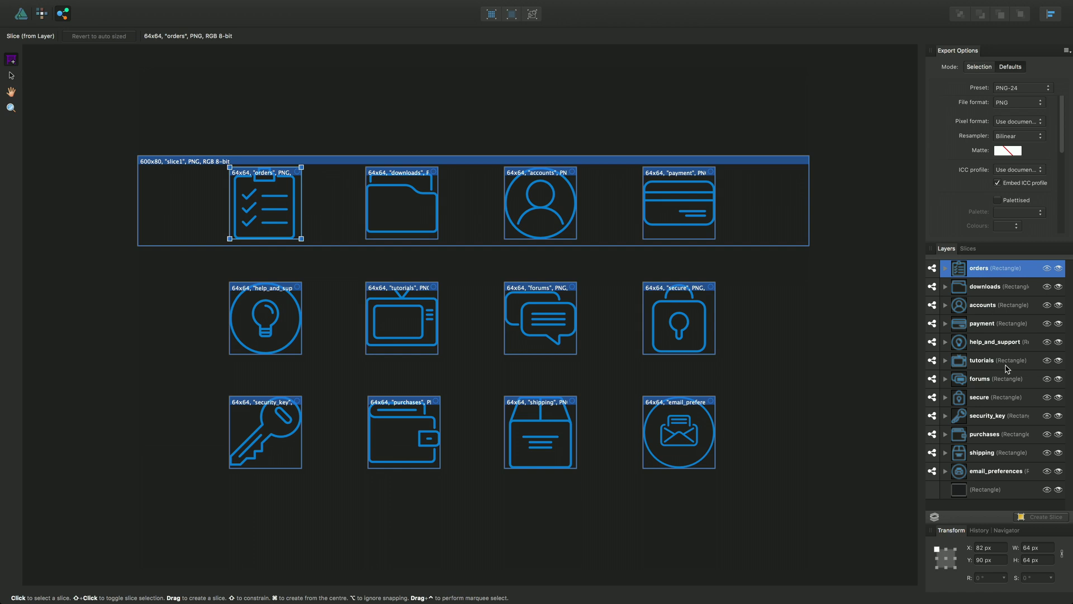
left_click(1005, 469, "shift")
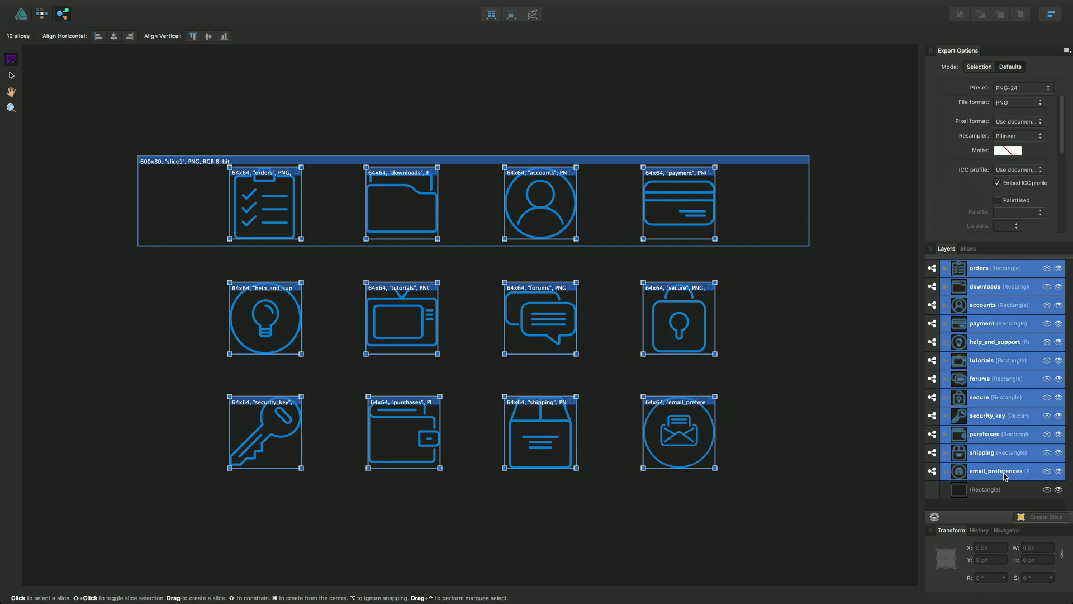
- Float the Slices panel and stretch it tall enough to list every slice
left_click(969, 250)
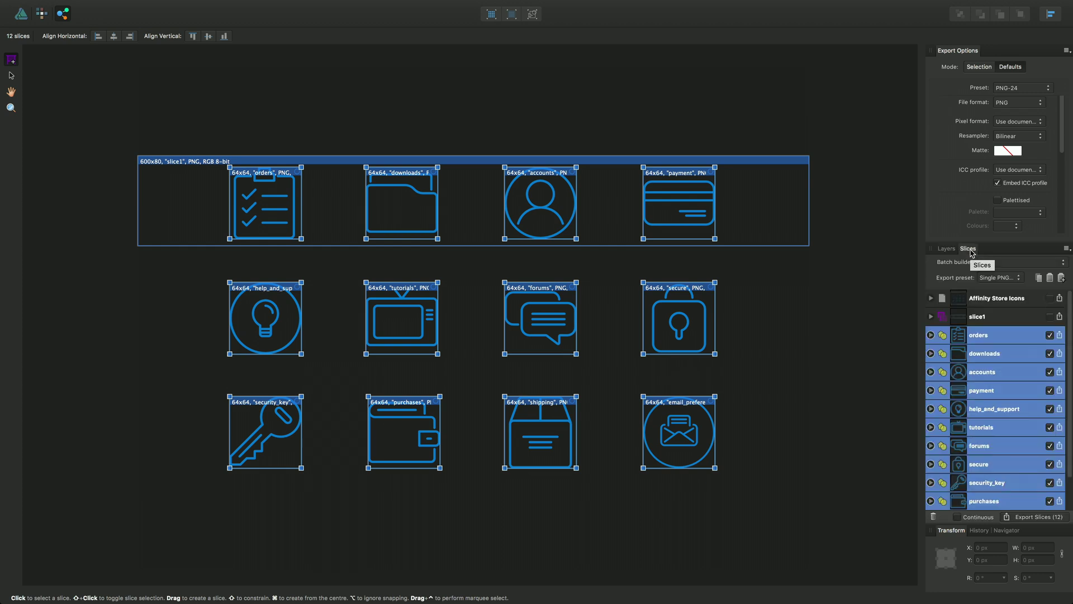
left_click_drag(970, 250, 768, 65)
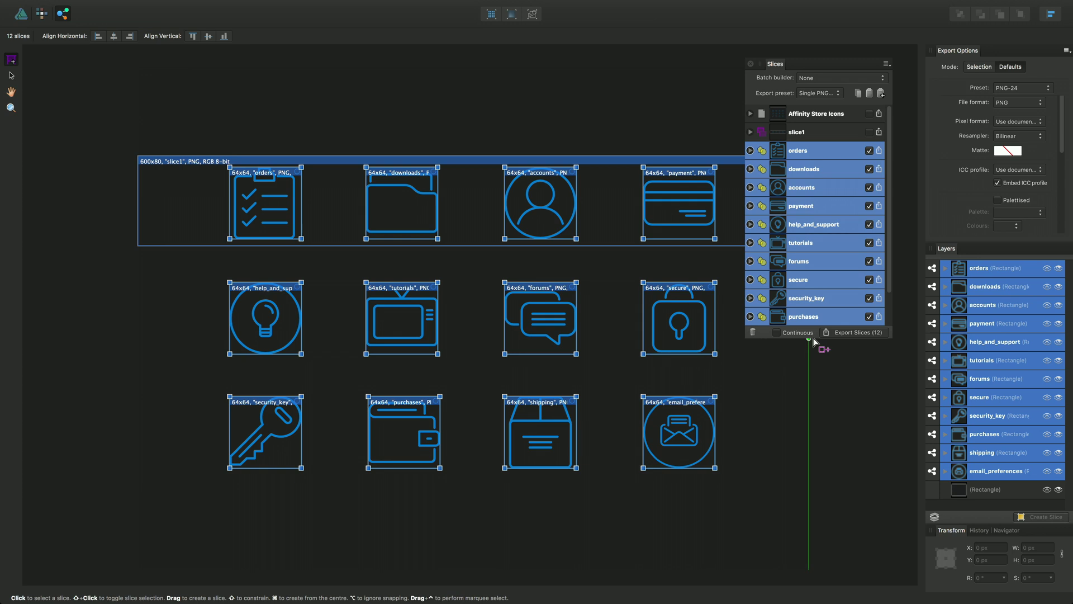
left_click_drag(813, 337, 817, 577)
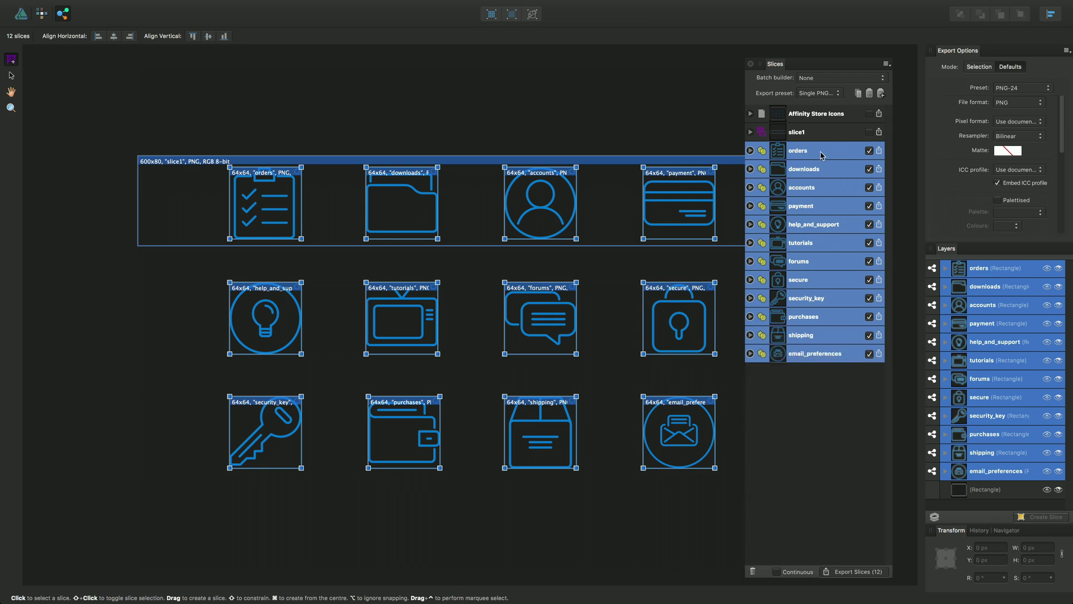
- Select only the orders slice and expand its 1x PNG export settings
left_click(797, 133)
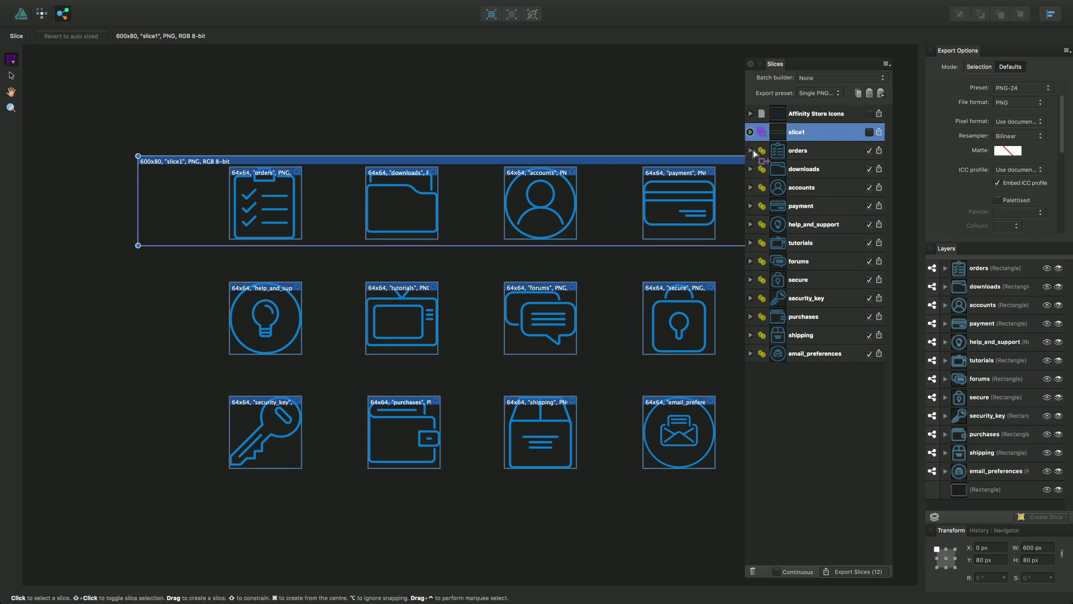
left_click(798, 152)
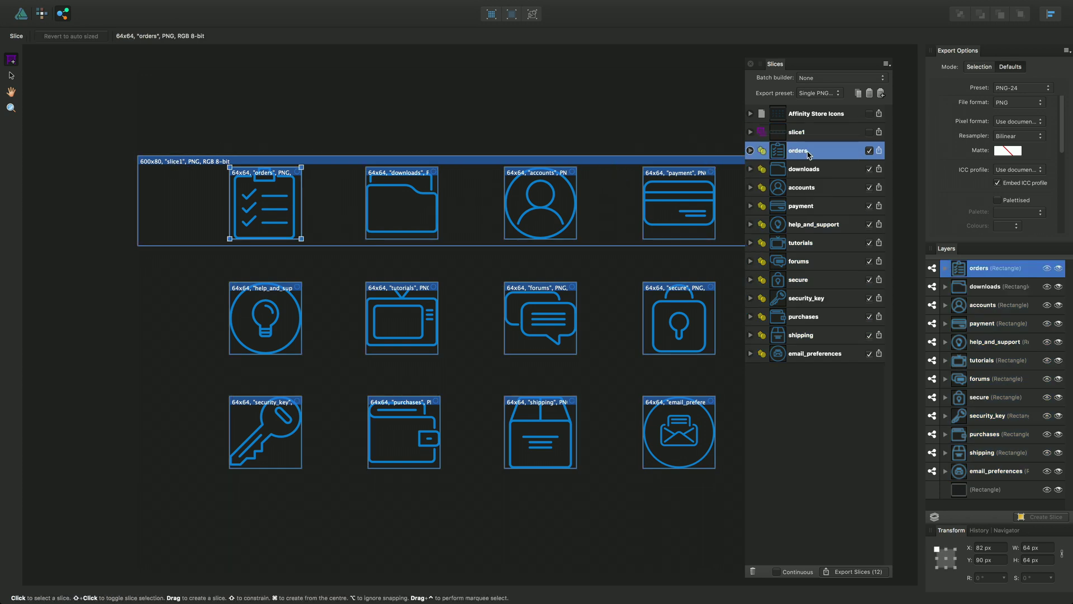
left_click(799, 354, "shift")
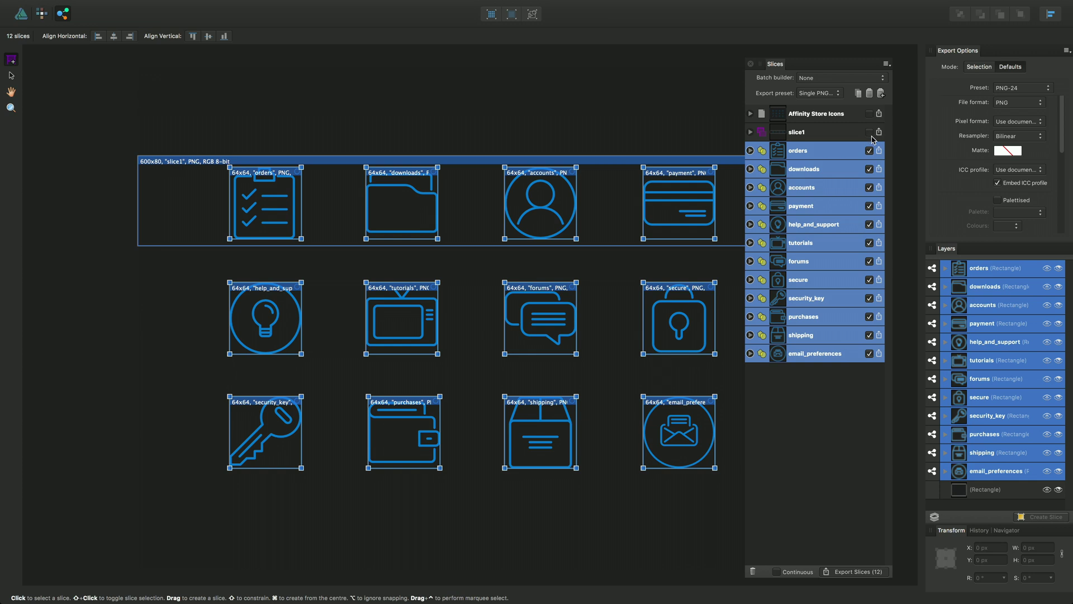
left_click(796, 132)
left_click(795, 156)
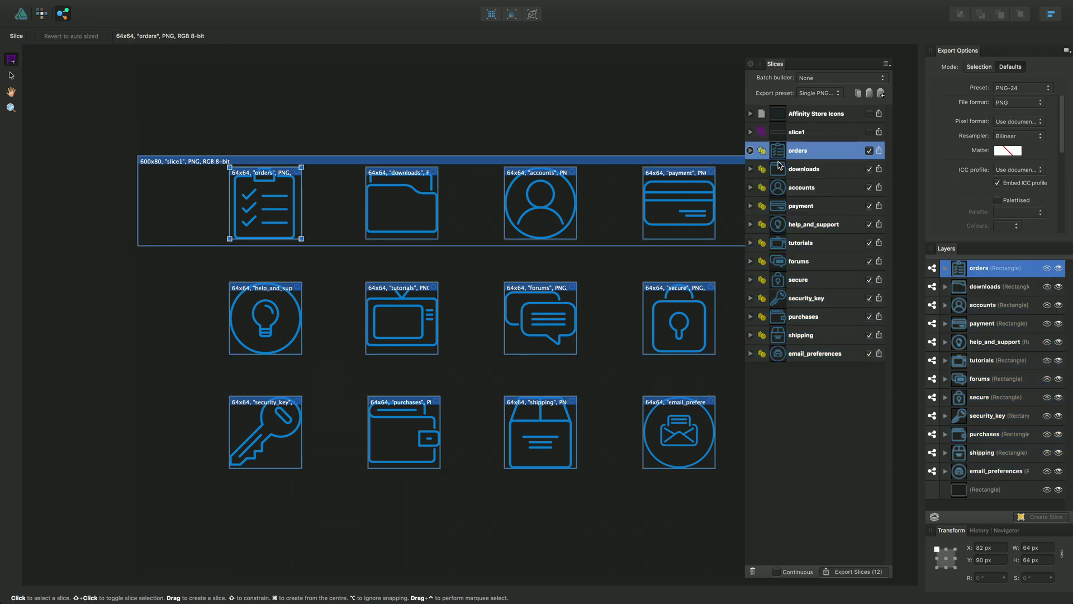
left_click(750, 151)
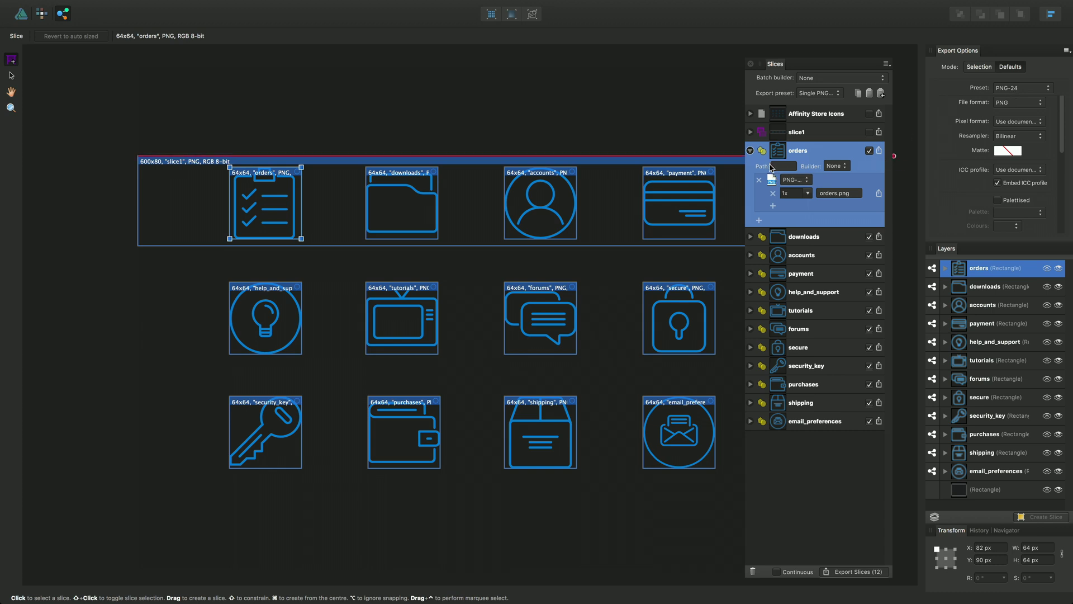
left_click(751, 312)
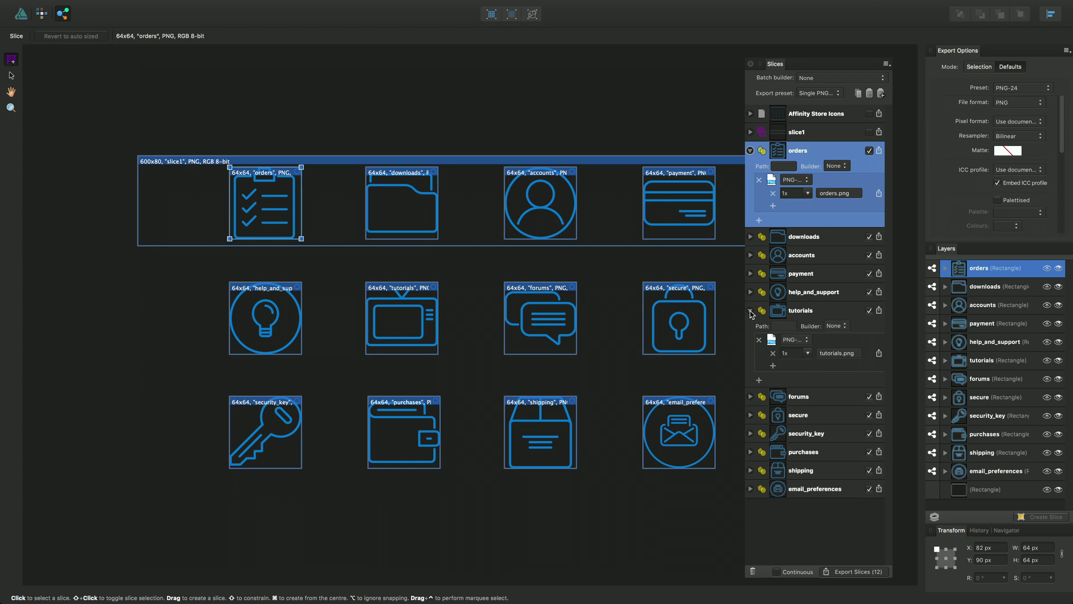
left_click(751, 312)
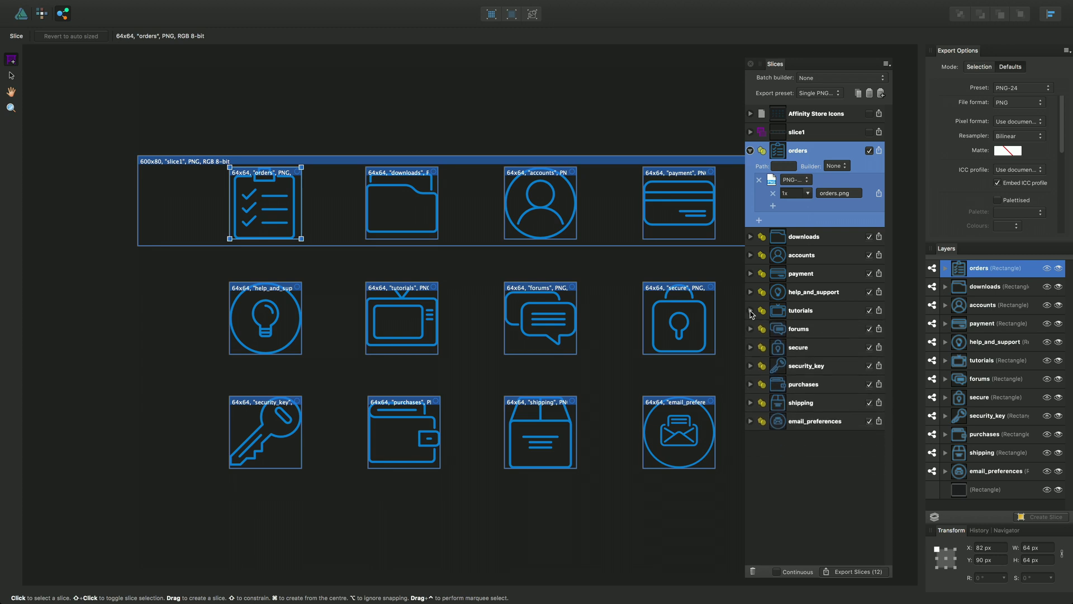
left_click(774, 208)
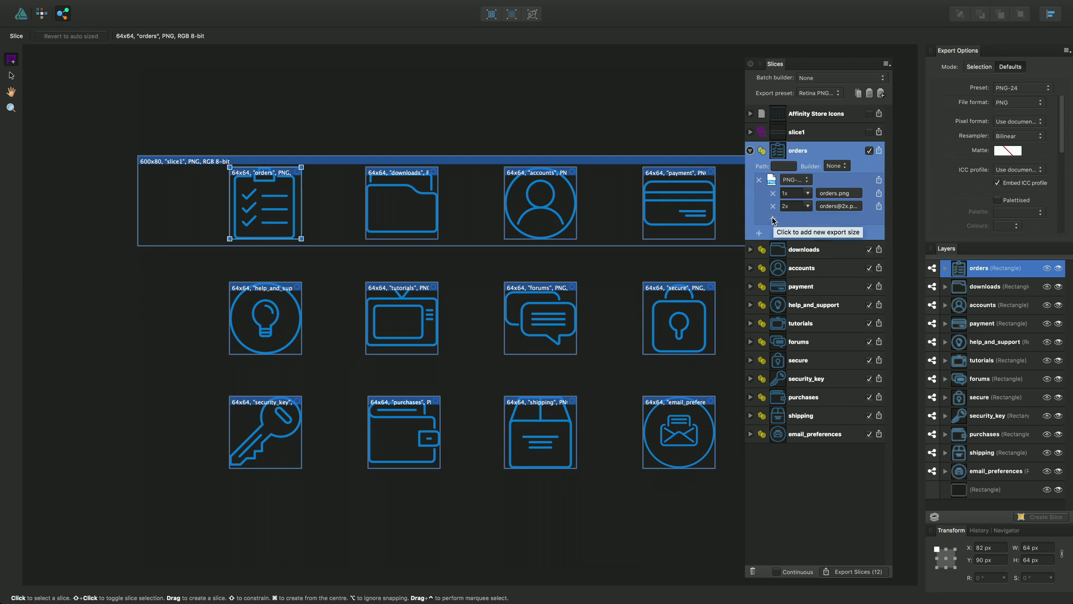
left_click(774, 220)
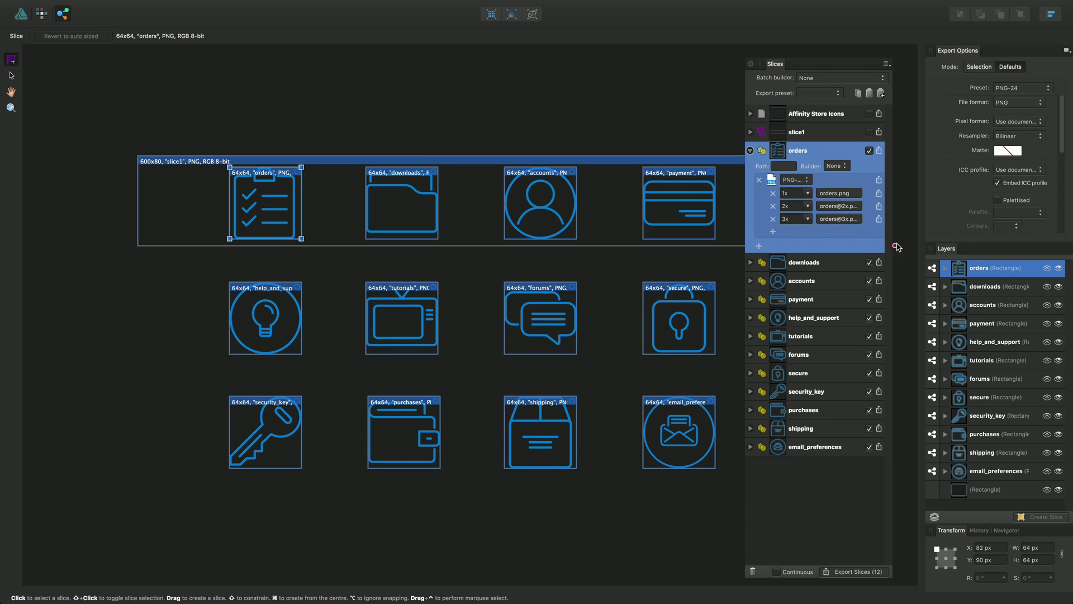
left_click(759, 247)
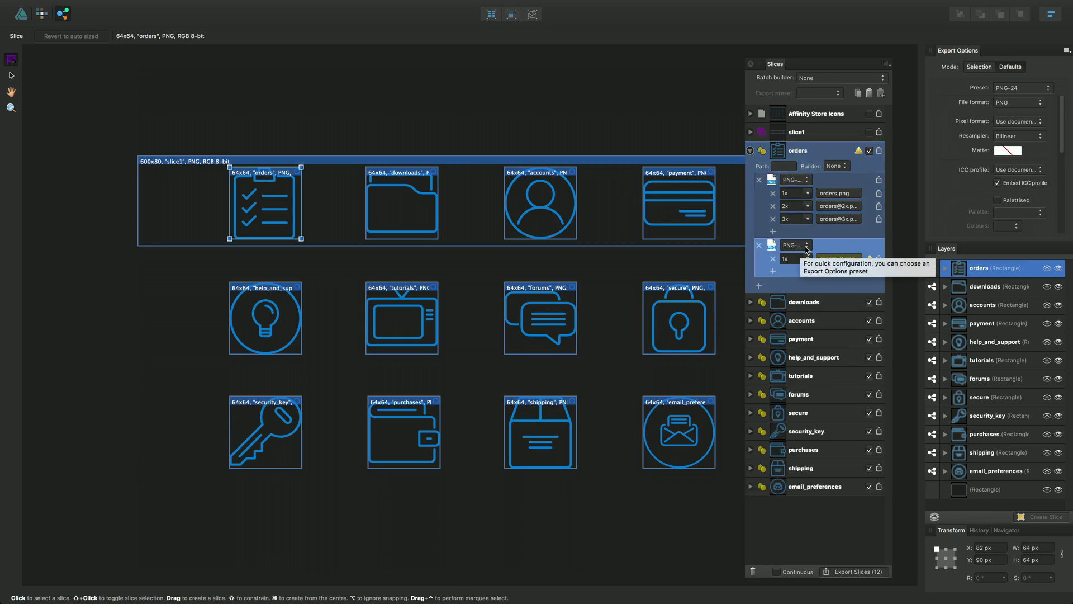
left_click(794, 245)
left_click(806, 271)
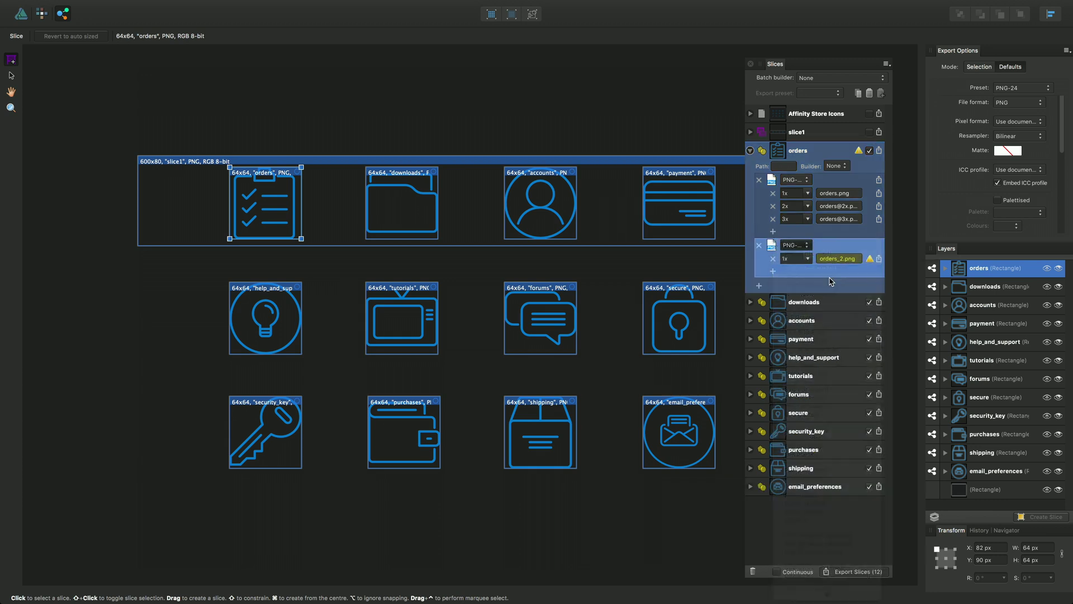
left_click(808, 258)
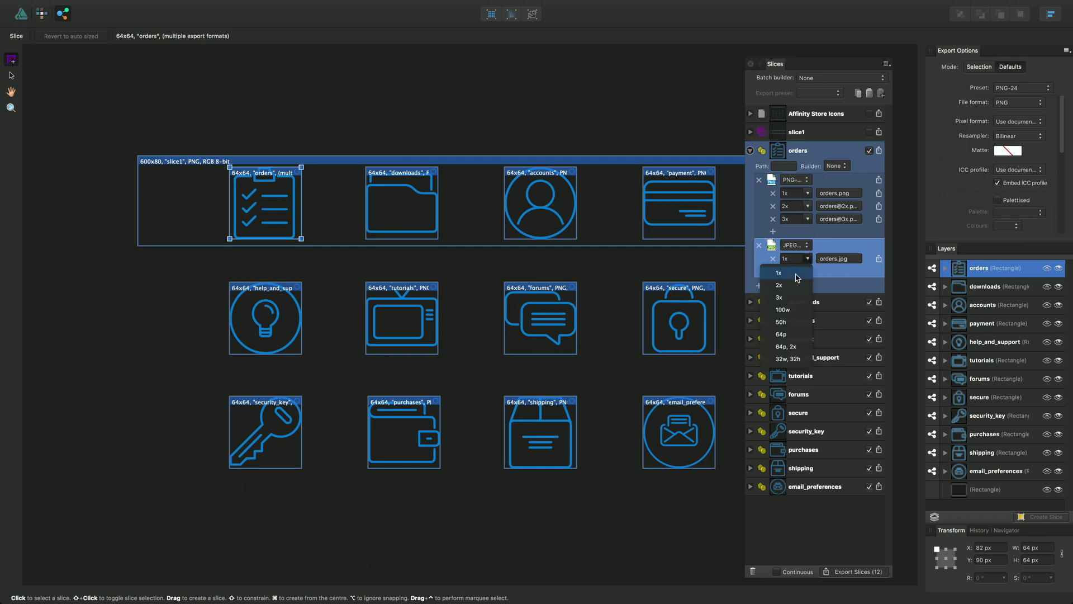
left_click(797, 273)
left_click(773, 273)
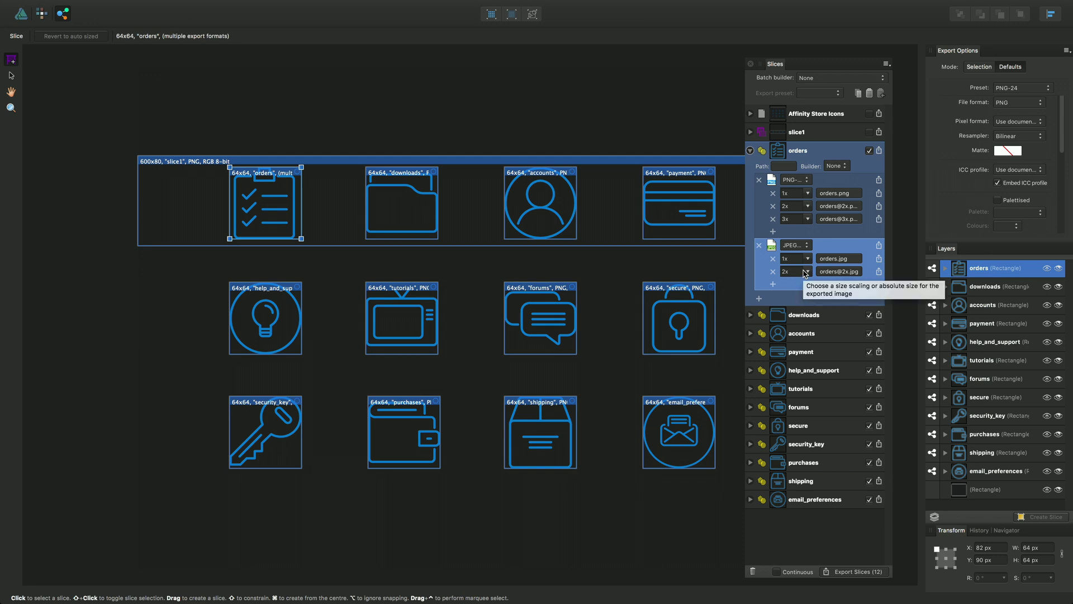
- Check the orders slice name, leaving it as orders
double_click(805, 151)
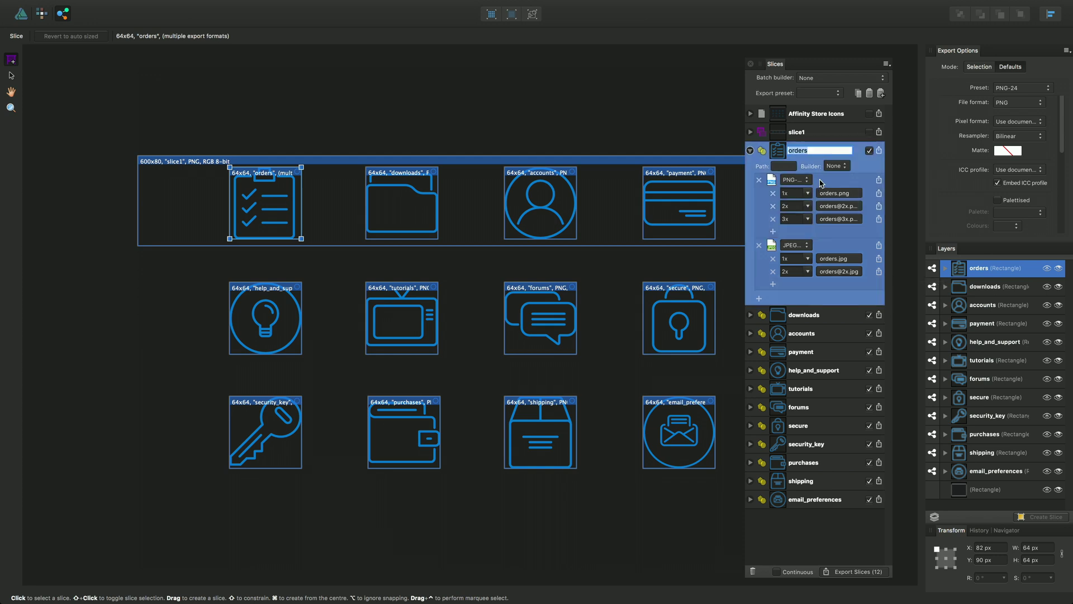
left_click(826, 150)
left_click(833, 186)
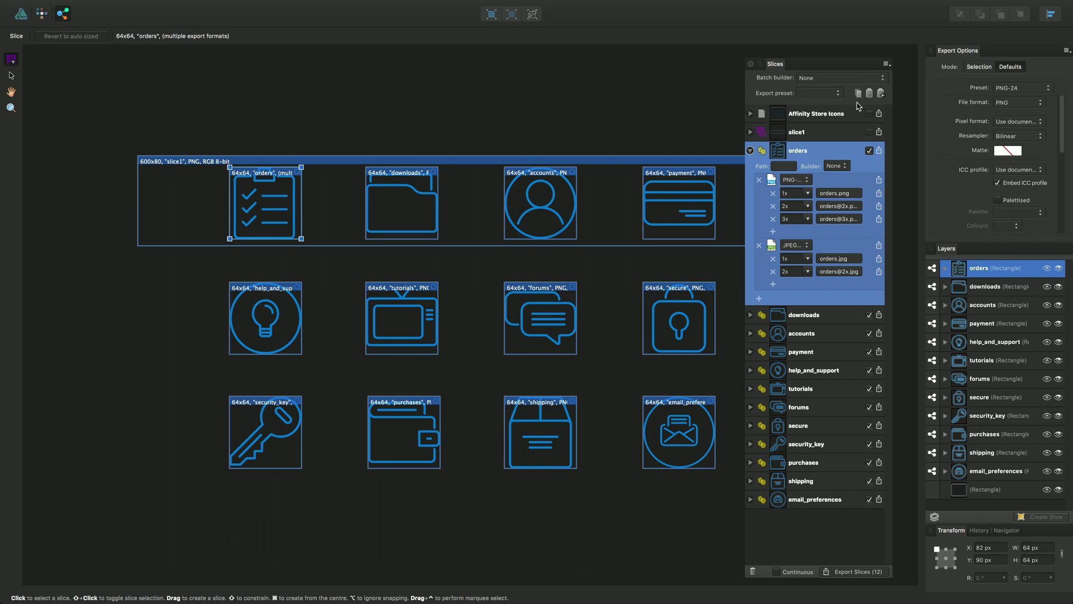
- Paste the orders export formats onto the downloads slice: PNG 1x/2x/3x and JPEG 1x/2x
left_click(800, 317)
left_click(750, 314)
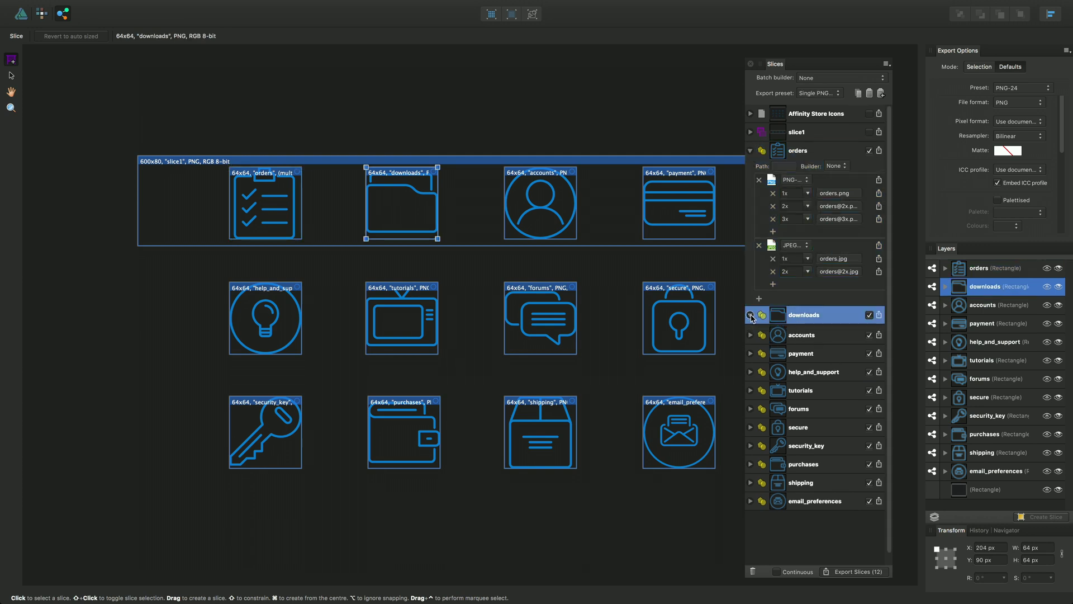
left_click(869, 94)
left_click(869, 94)
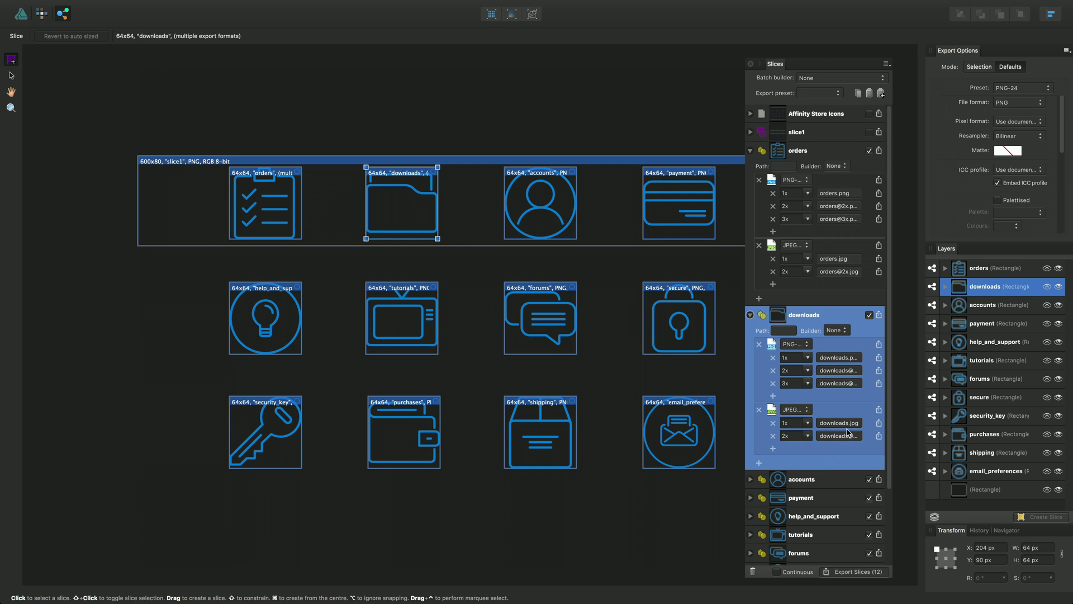
- Collapse the downloads and orders slices and select all twelve icon slices
left_click(750, 315)
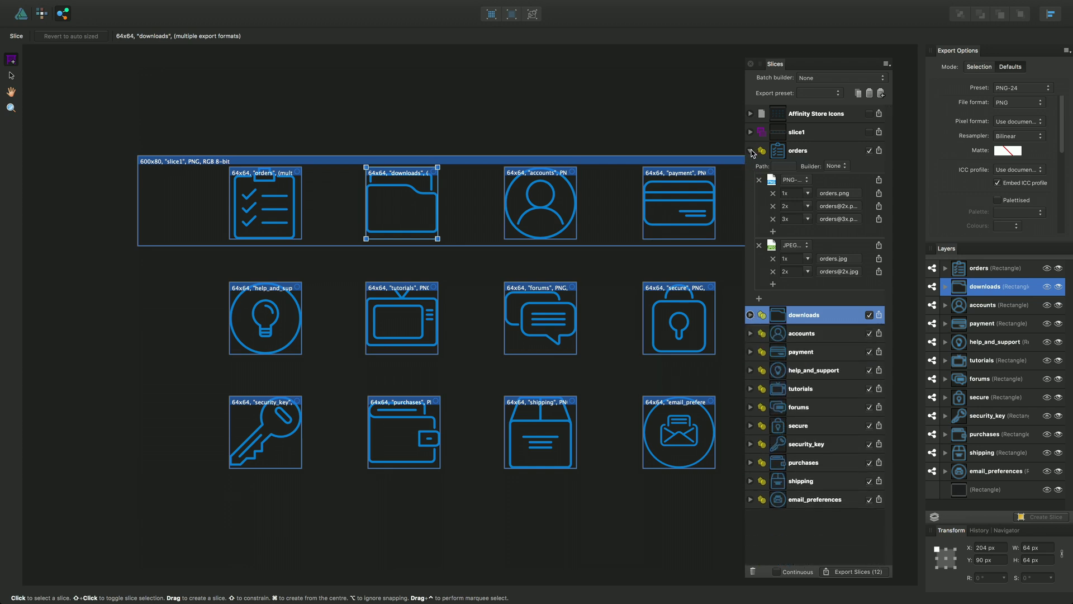
left_click(750, 151)
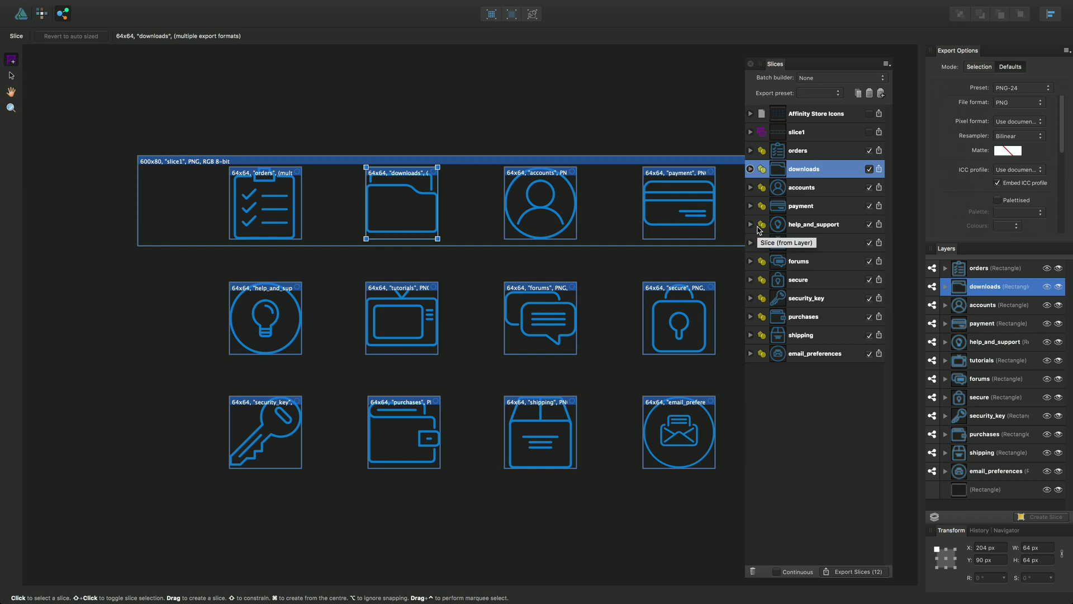
left_click(807, 153)
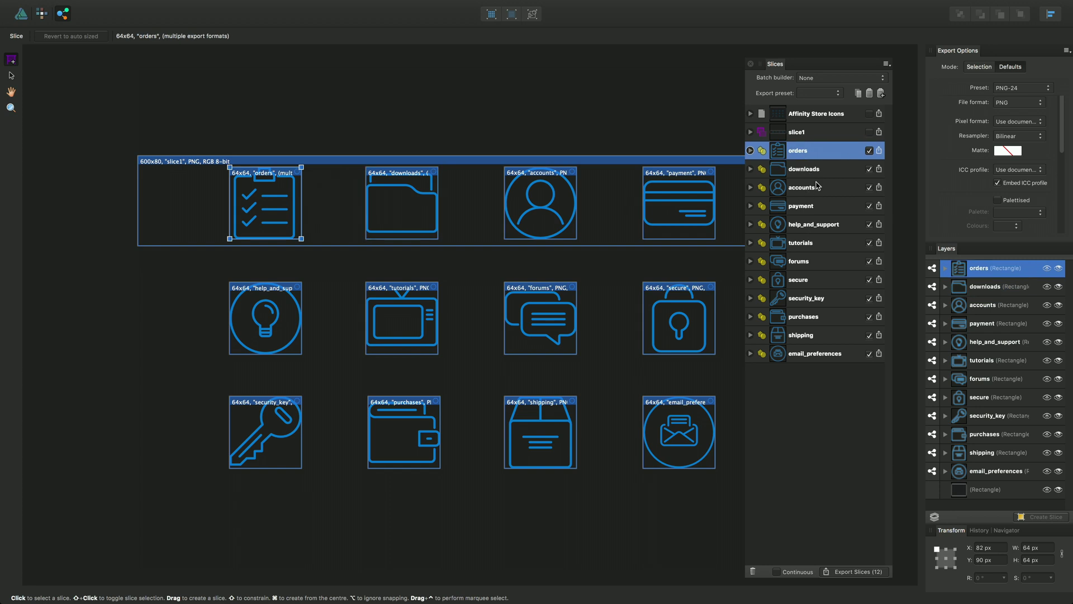
left_click(801, 353, "shift")
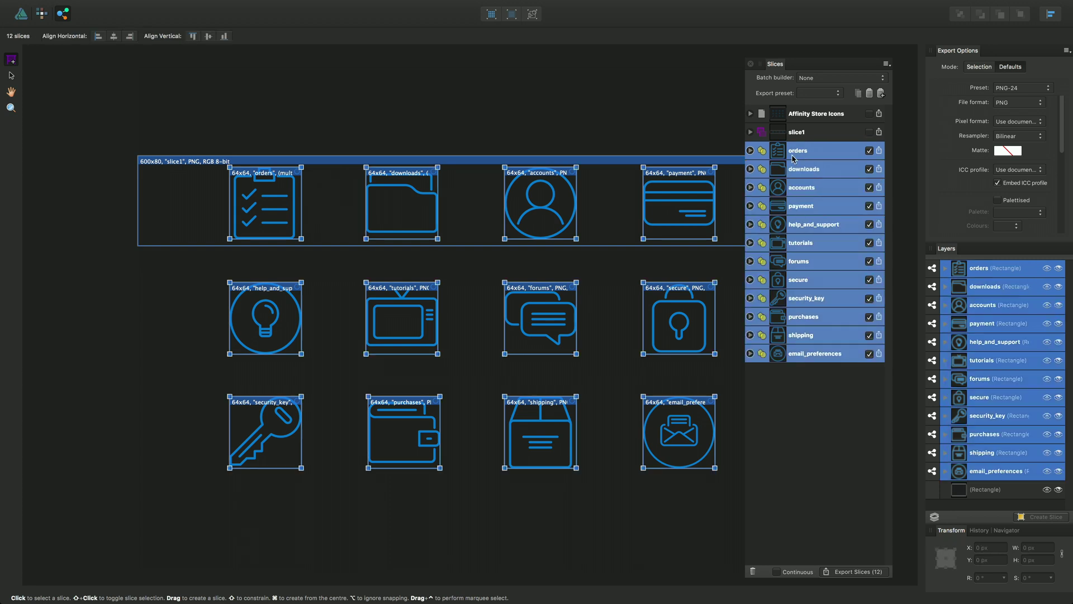
- Apply the Retina PNG-24 preset to all twelve slices and expand orders to see 1x/2x PNGs
left_click(837, 93)
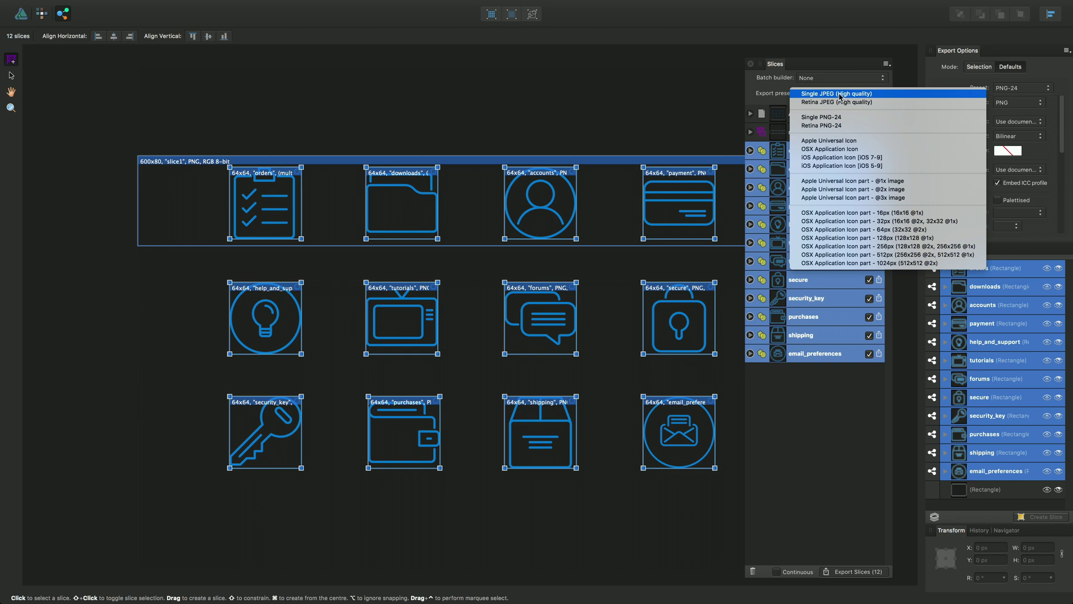
left_click(840, 126)
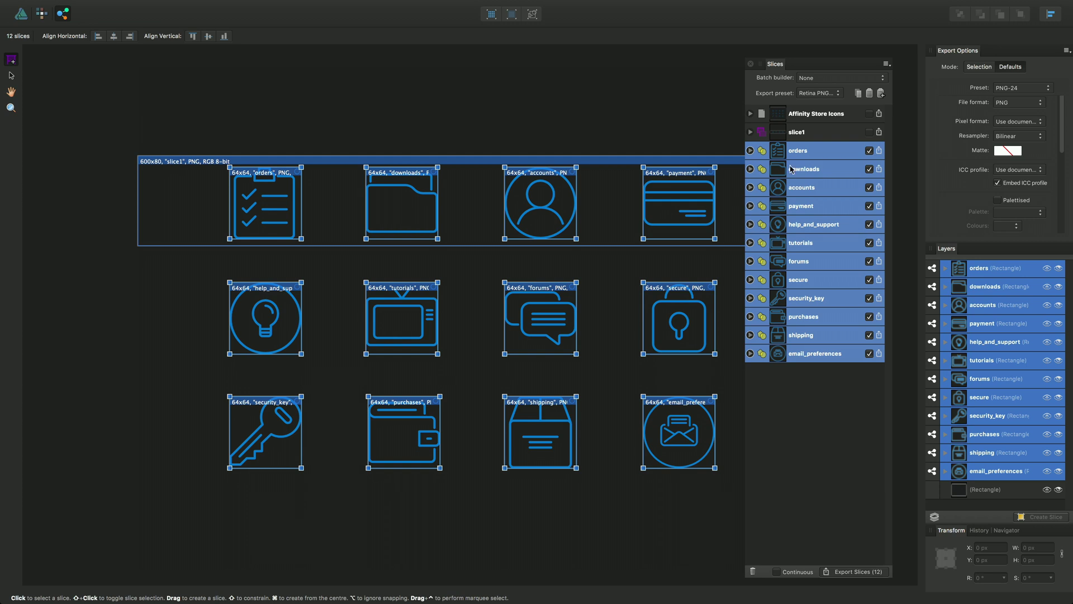
left_click(753, 152)
left_click(750, 151)
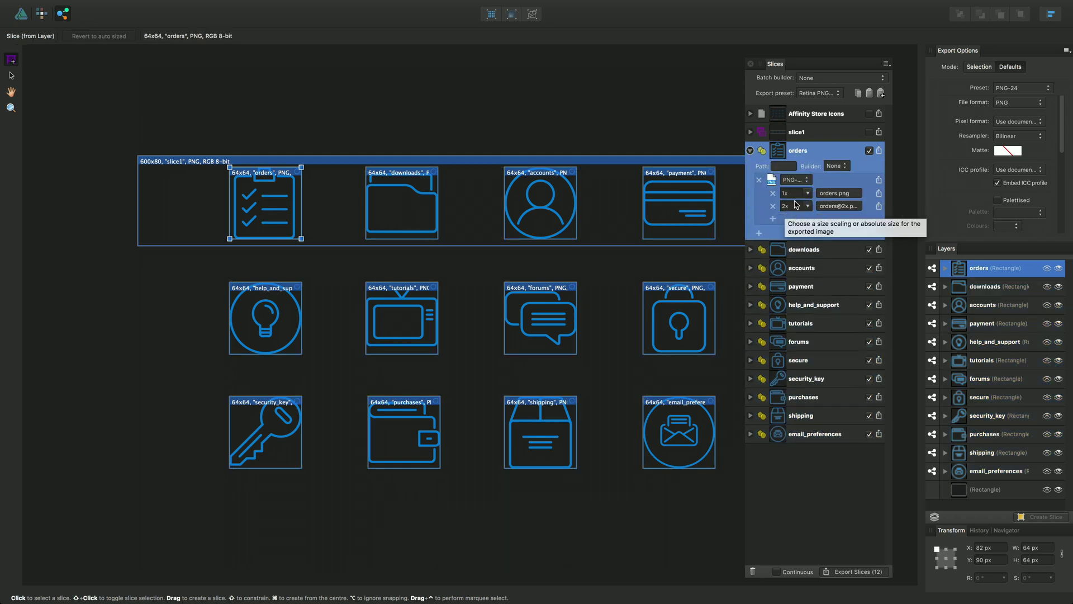
- Review the export preset list without changing it, then collapse the orders slice
left_click(836, 95)
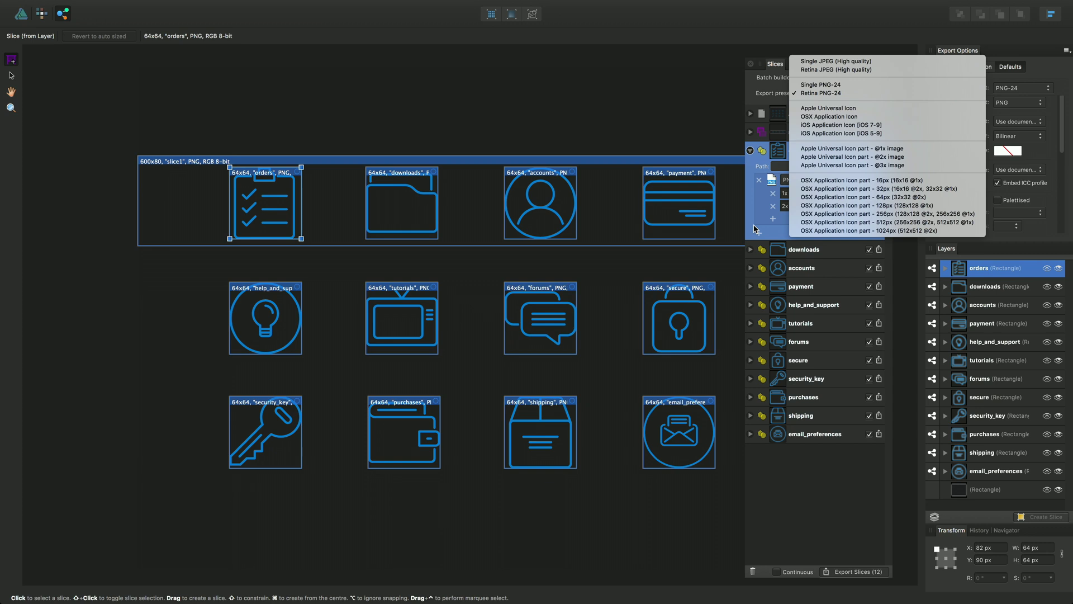
left_click(836, 491)
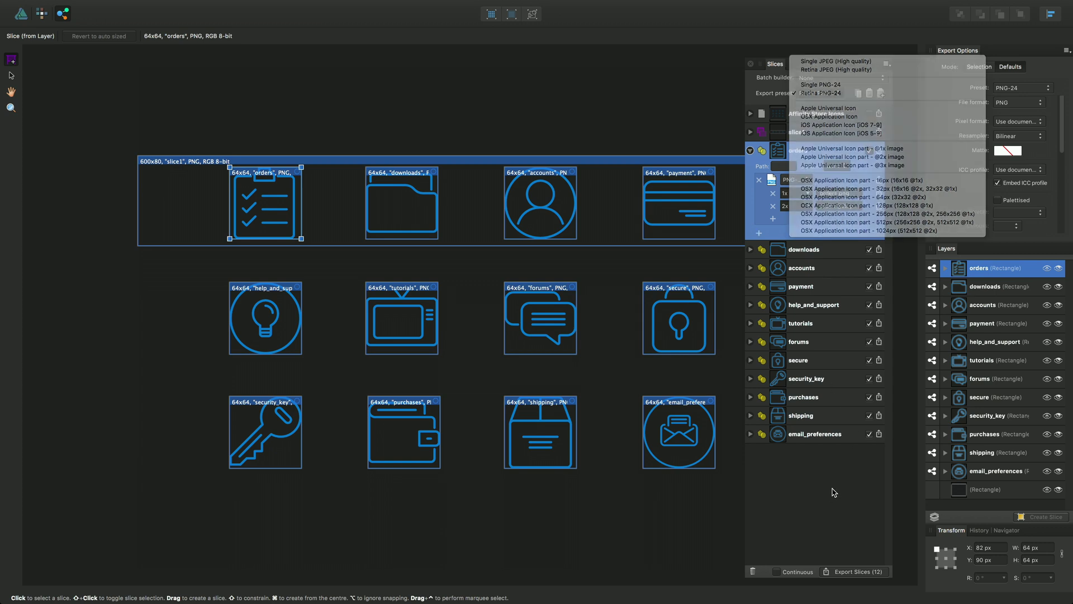
left_click(750, 151)
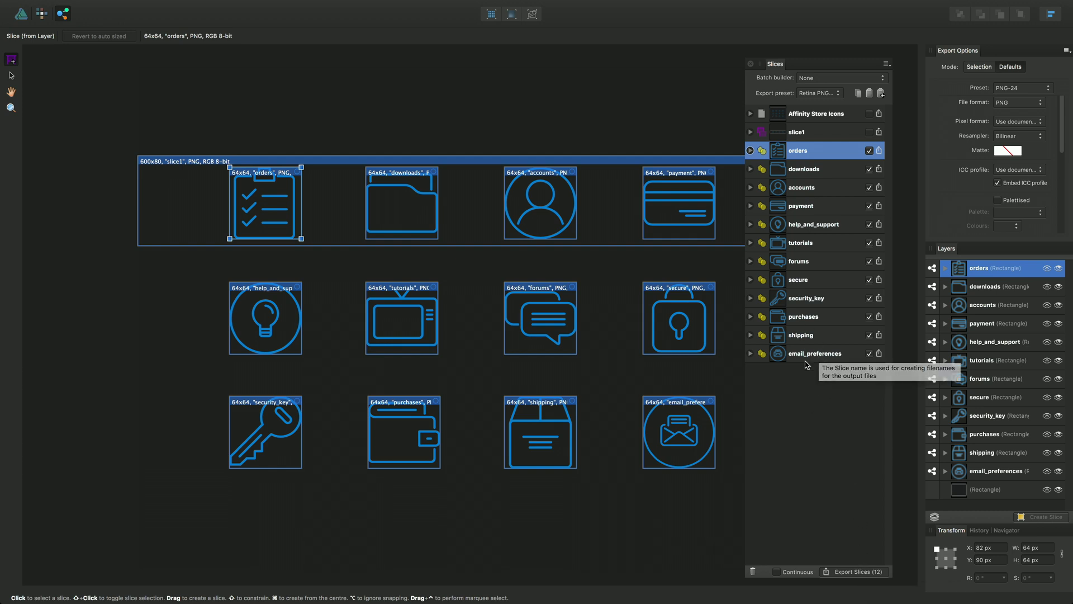
- Export all twelve slices into the MySlices folder
left_click(858, 569)
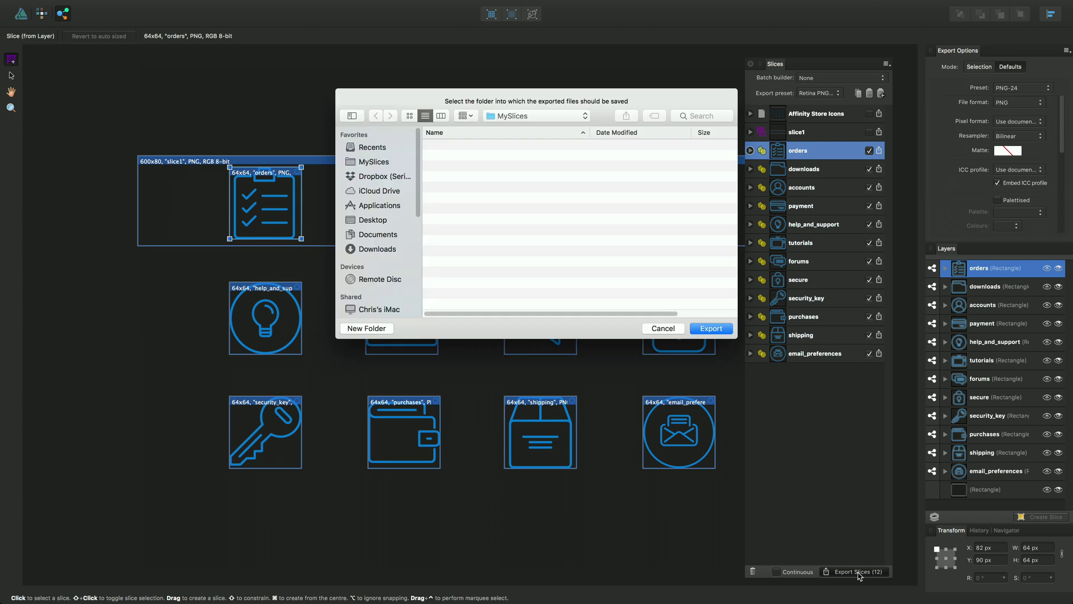
left_click(708, 328)
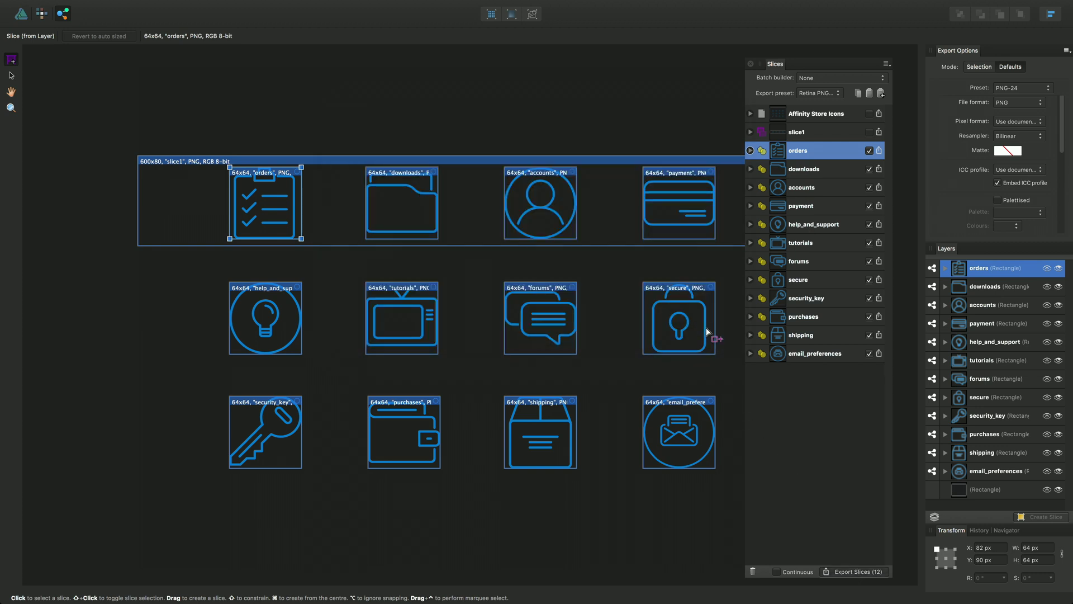